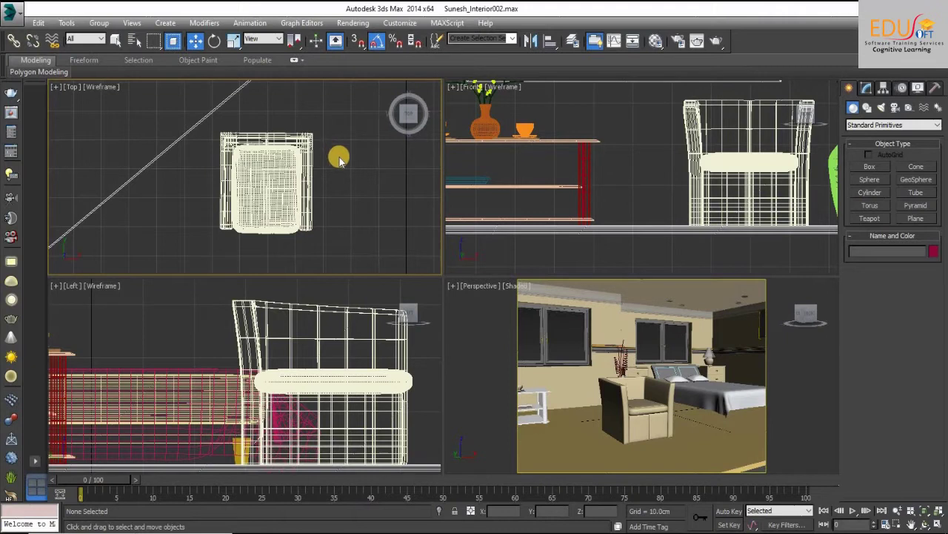
- Select the armchair group Group019 in the Top viewport
{"action": "left_click", "coordinate": [290, 165]}
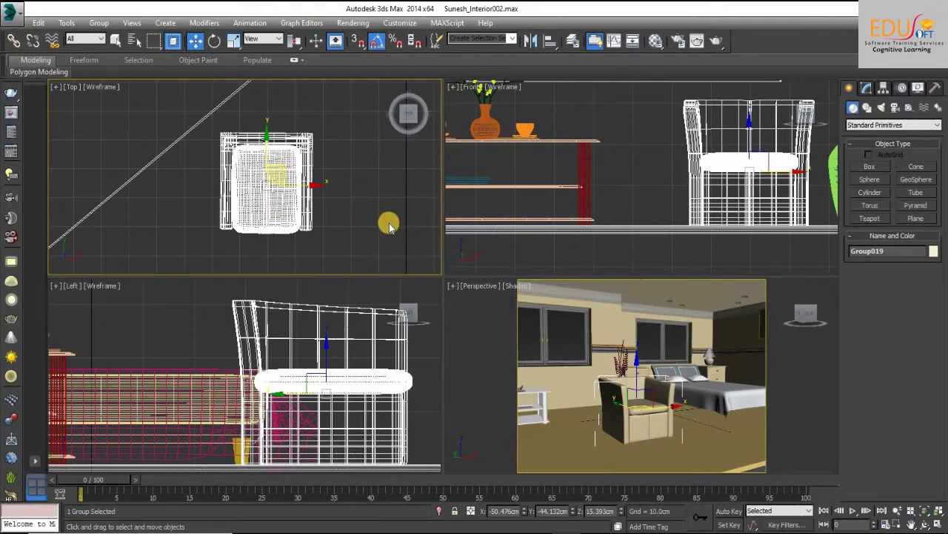
{"action": "scroll", "coordinate": [320, 191], "scroll_direction": "up", "scroll_amount": 3}
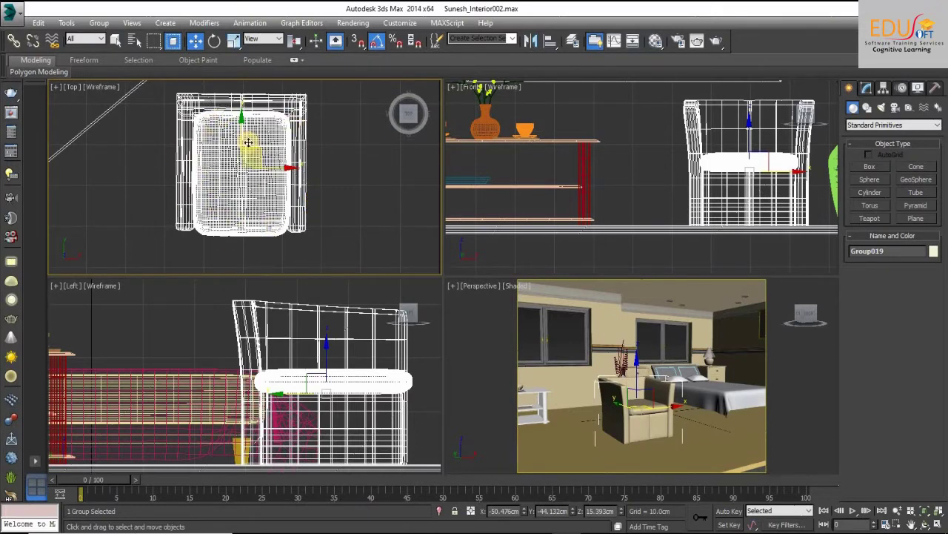
{"action": "left_click", "coordinate": [938, 523]}
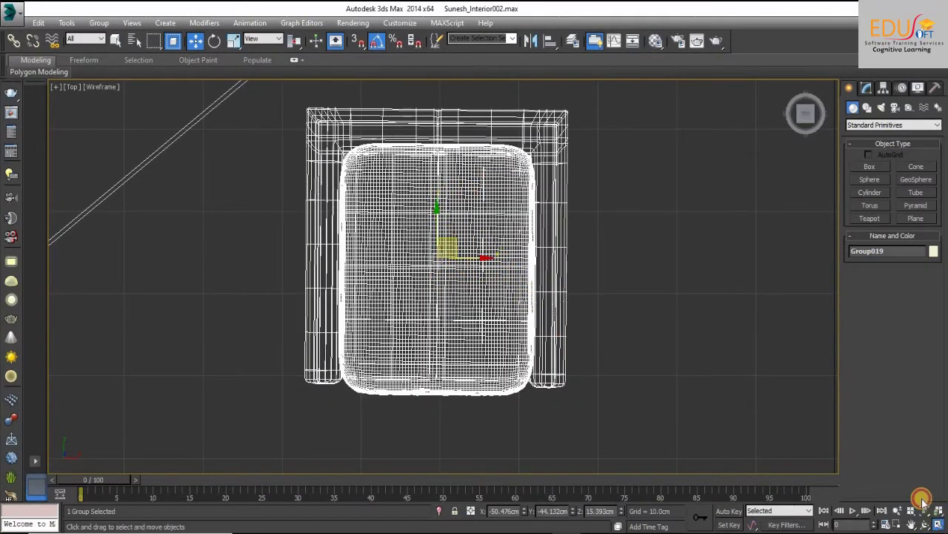
{"action": "left_click", "coordinate": [937, 521]}
{"action": "left_click", "coordinate": [938, 522]}
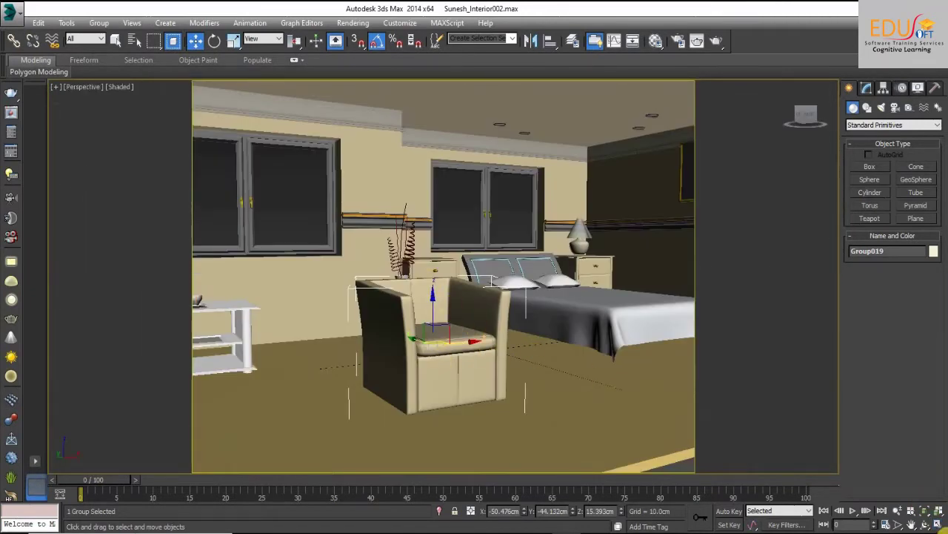
{"action": "left_click", "coordinate": [939, 523]}
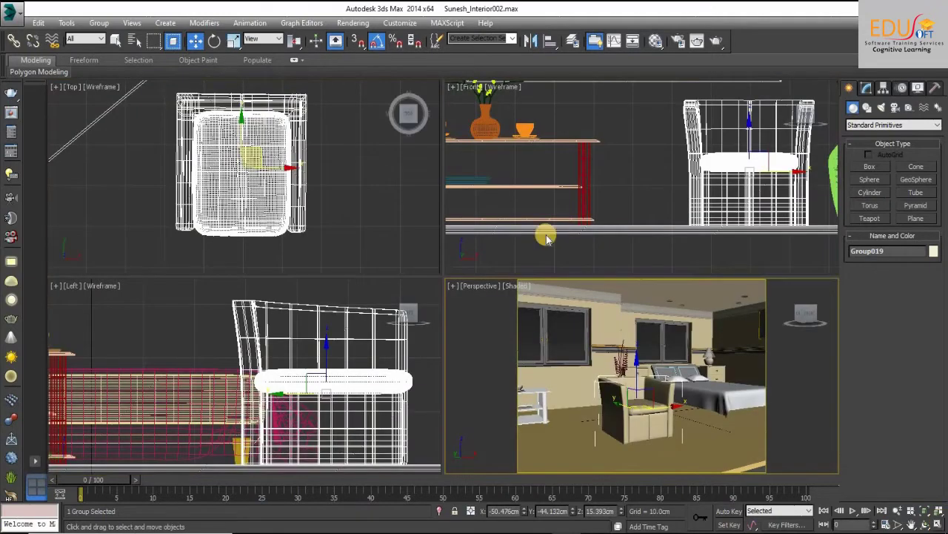
{"action": "left_click", "coordinate": [328, 194]}
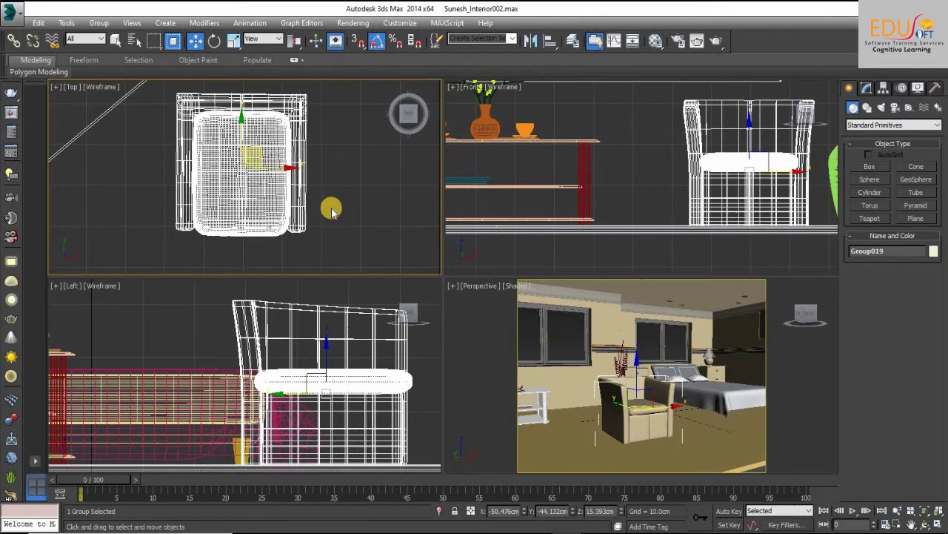
- Rotate Group019 about 35° around Z in the maximized Top view, then check it in Perspective
{"action": "left_click", "coordinate": [212, 41]}
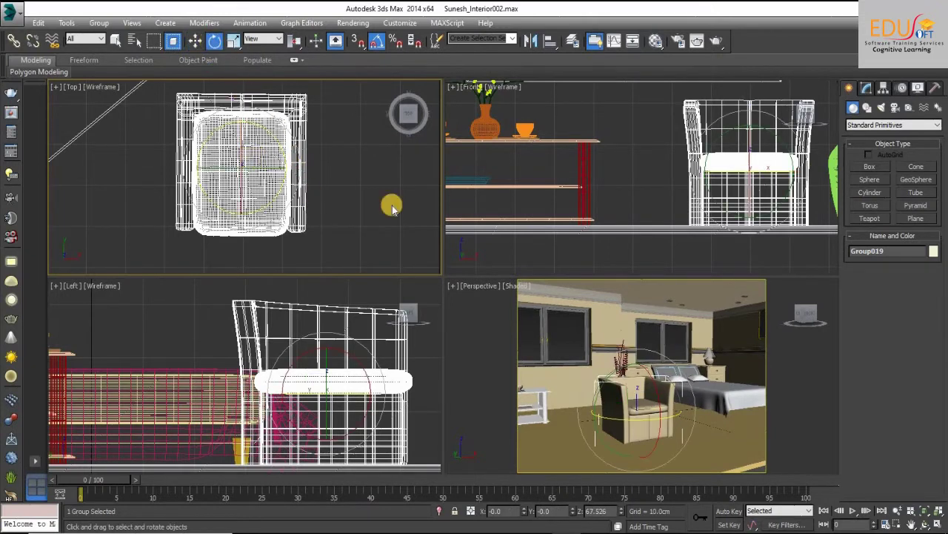
{"action": "left_click", "coordinate": [939, 524]}
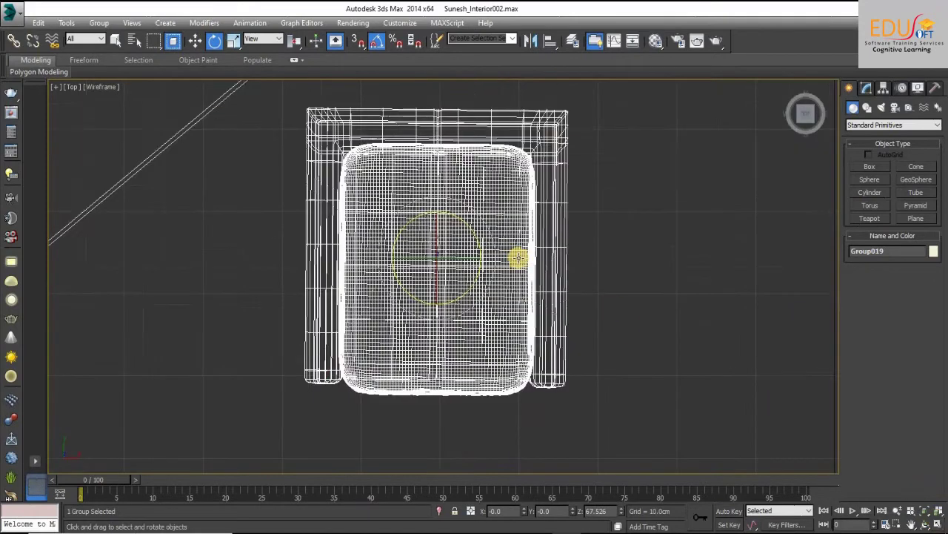
{"action": "left_click_drag", "start_coordinate": [485, 223], "coordinate": [485, 228]}
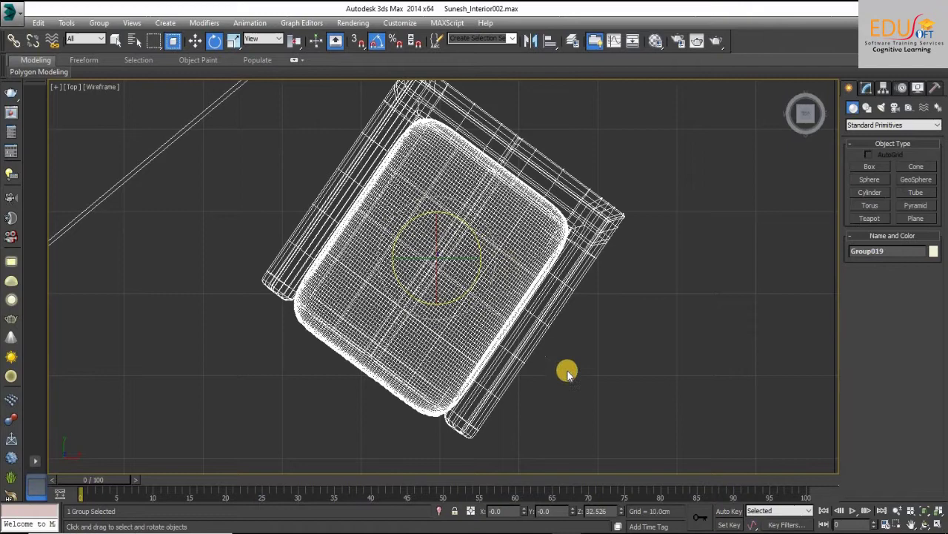
{"action": "left_click", "coordinate": [935, 523]}
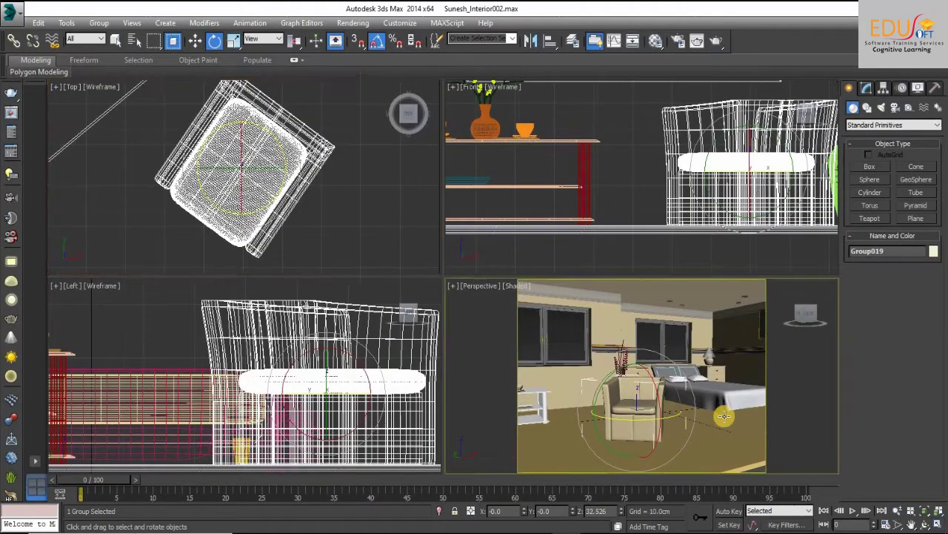
{"action": "left_click", "coordinate": [938, 523]}
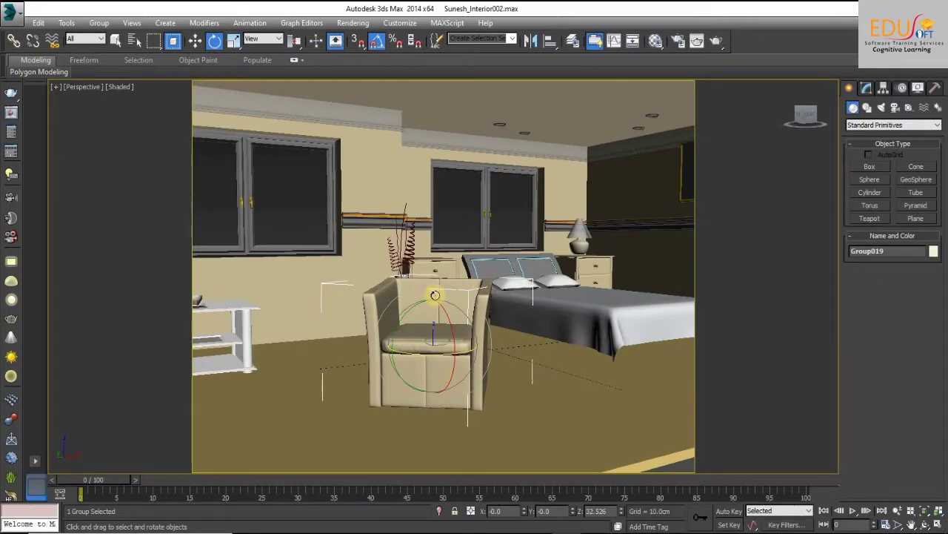
{"action": "left_click", "coordinate": [938, 524]}
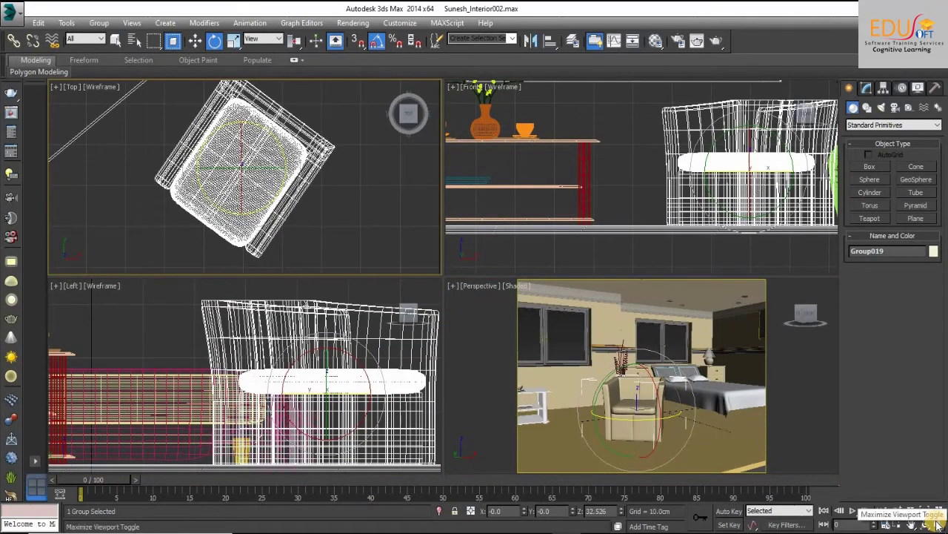
- Switch to Select and Move, check the gizmo in Top, Front and Left, then maximize Top
{"action": "left_click", "coordinate": [195, 42]}
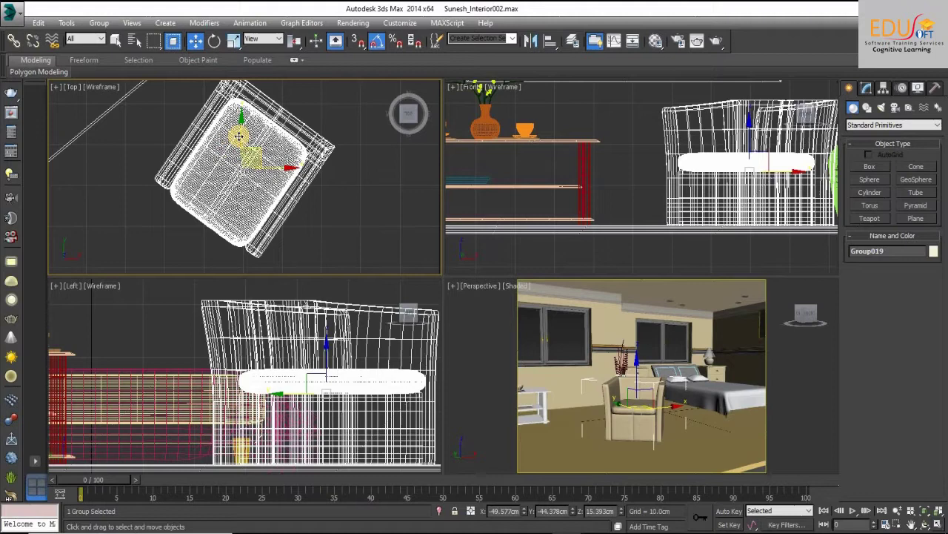
{"action": "left_click", "coordinate": [938, 523]}
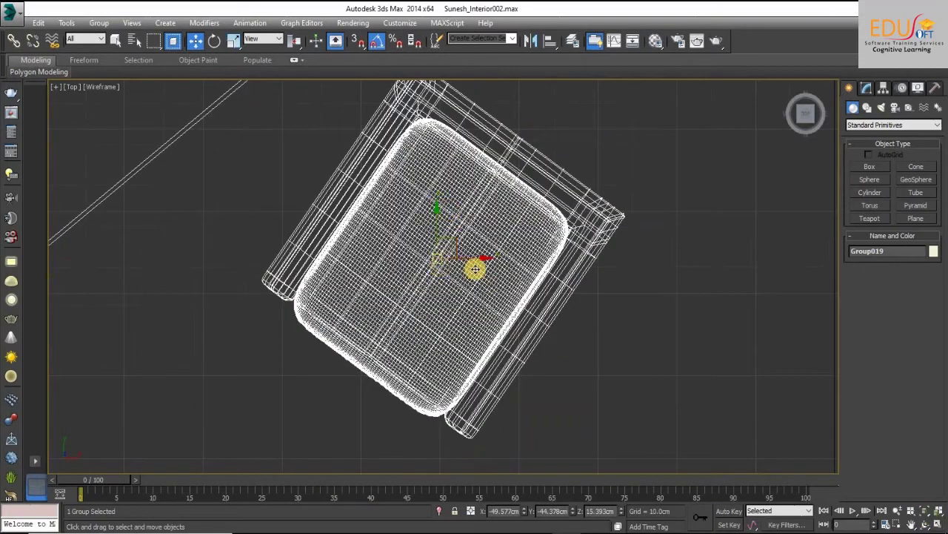
{"action": "left_click", "coordinate": [938, 522]}
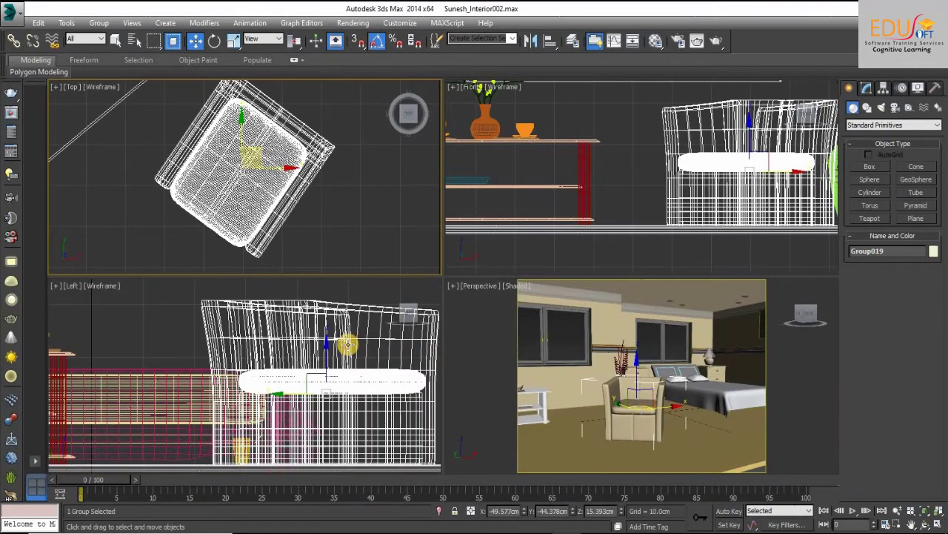
{"action": "left_click", "coordinate": [348, 344]}
{"action": "left_click", "coordinate": [731, 185]}
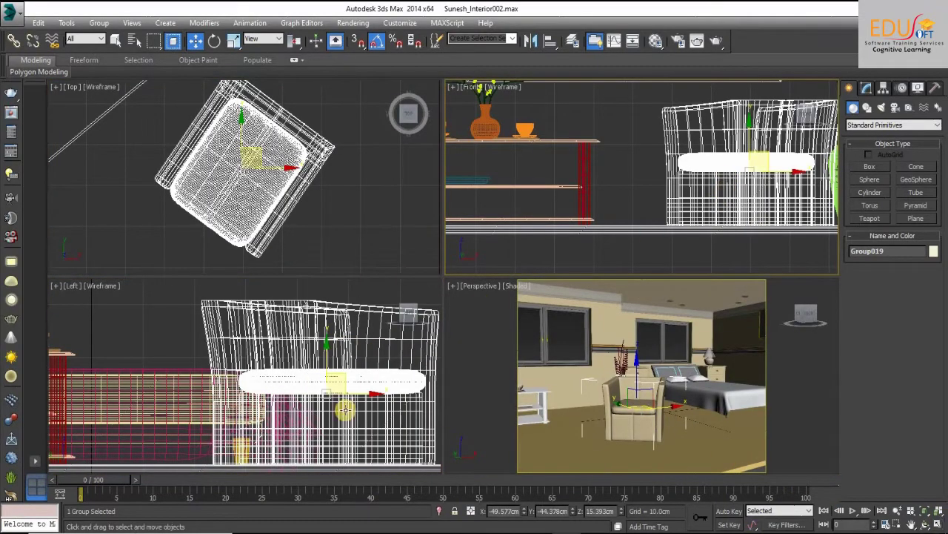
{"action": "left_click", "coordinate": [345, 409]}
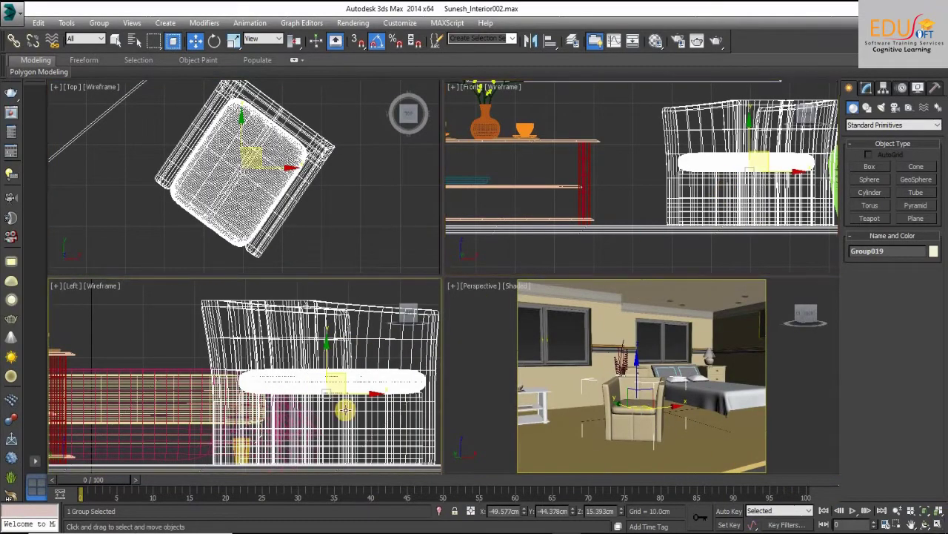
{"action": "left_click", "coordinate": [938, 523]}
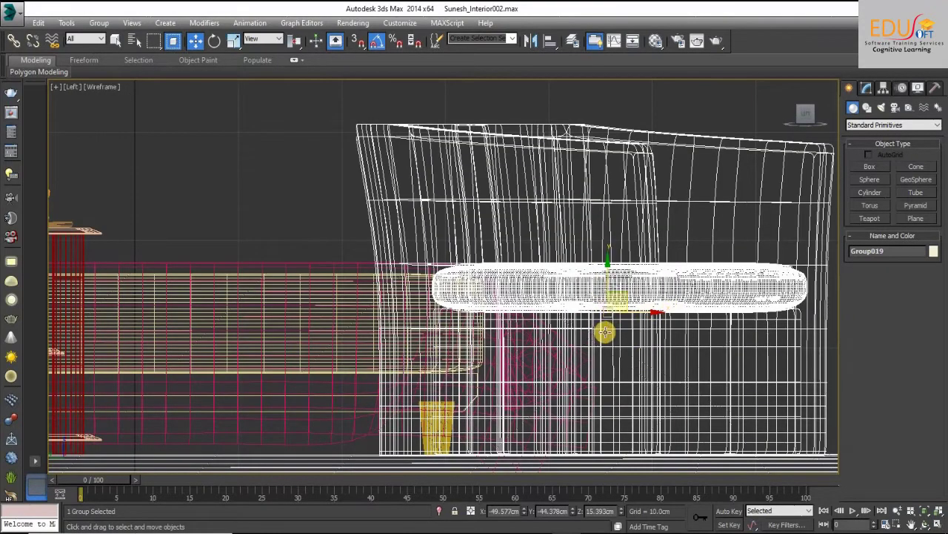
{"action": "left_click", "coordinate": [939, 523]}
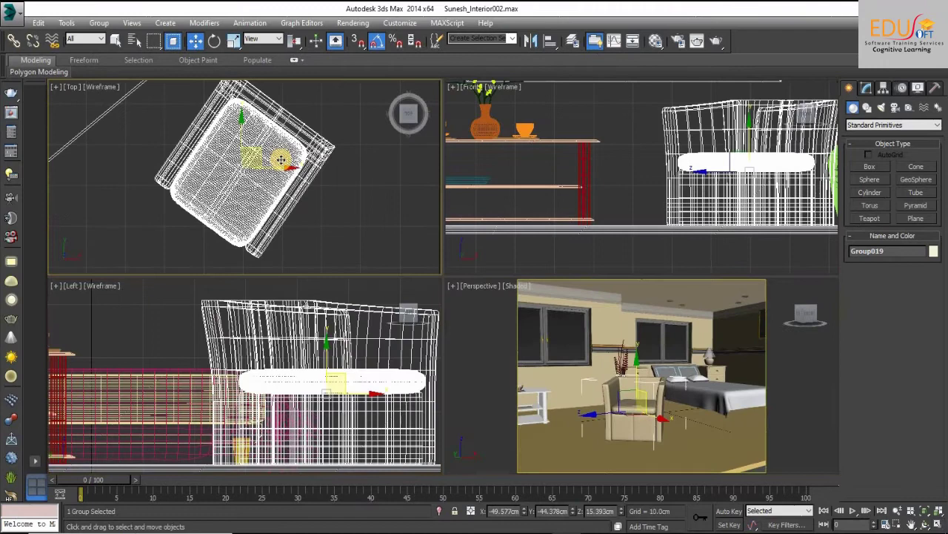
{"action": "left_click", "coordinate": [938, 522]}
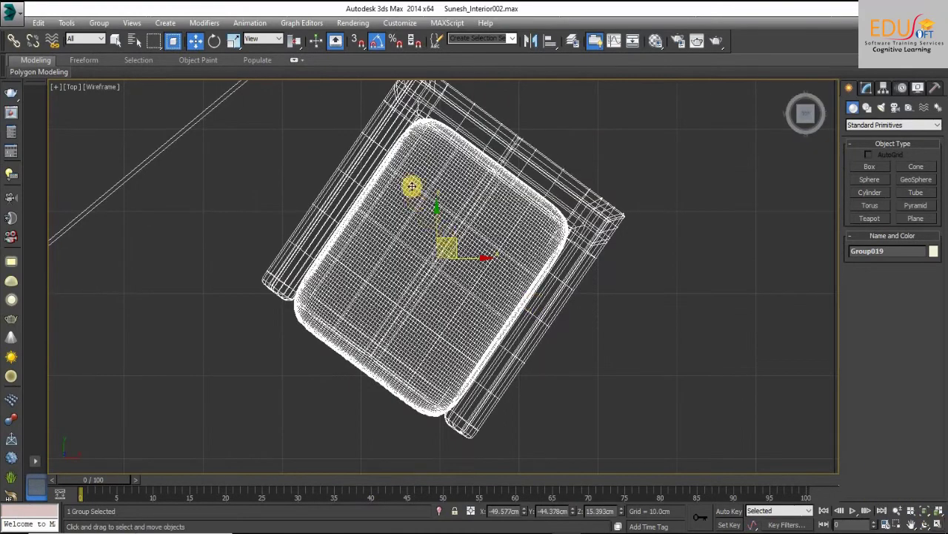
- Set the Reference Coordinate System on the main toolbar to Local
{"action": "left_click", "coordinate": [278, 40]}
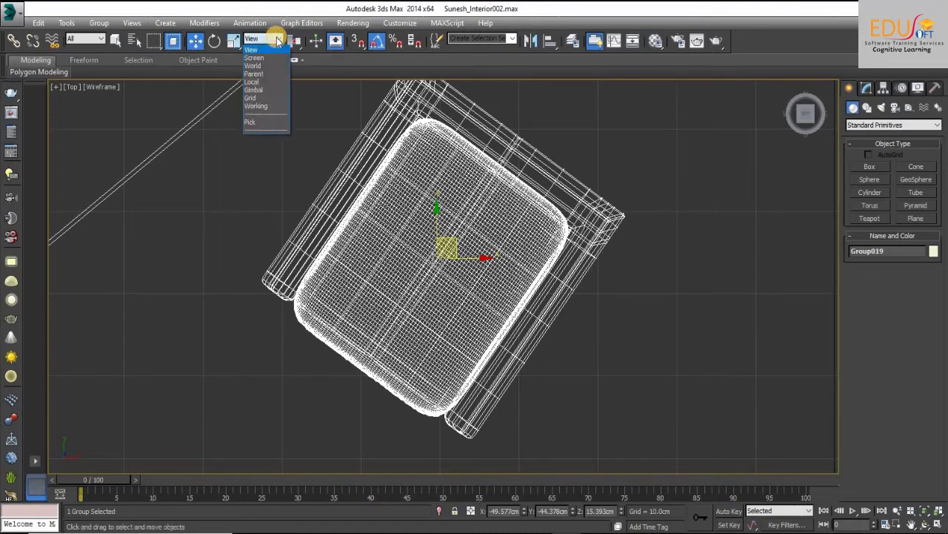
{"action": "left_click", "coordinate": [265, 81]}
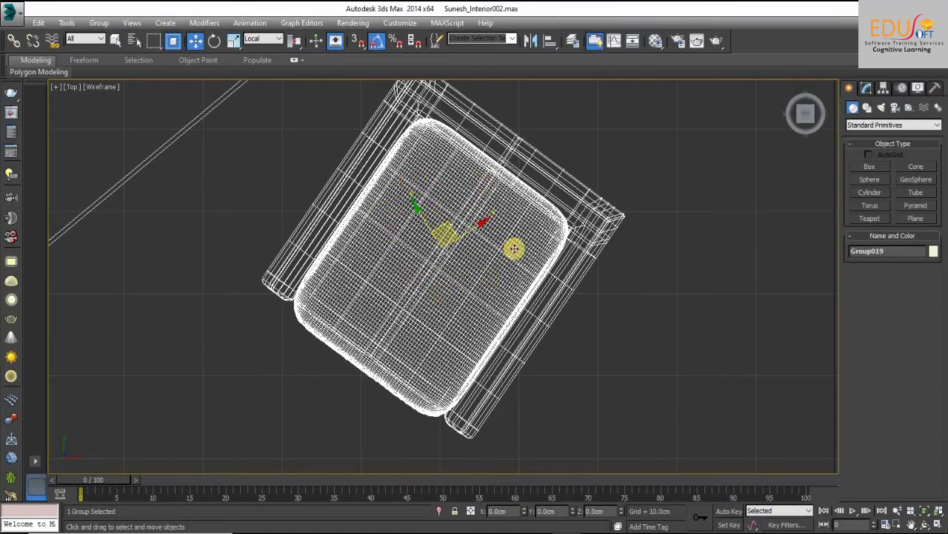
- Slide the armchair along its local Y axis to sit between the sofa set and the plant
{"action": "scroll", "coordinate": [463, 278], "scroll_direction": "down", "scroll_amount": 3}
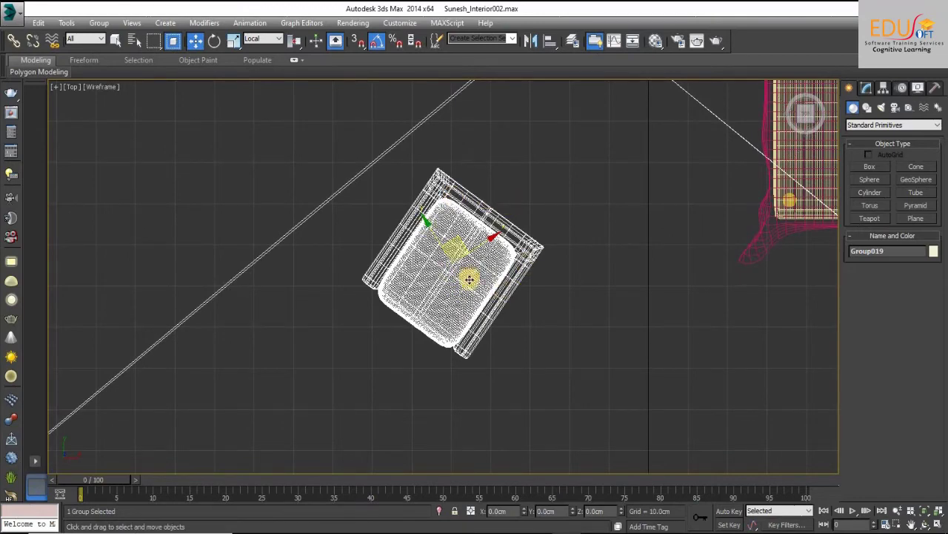
{"action": "scroll", "coordinate": [469, 280], "scroll_direction": "down", "scroll_amount": 3}
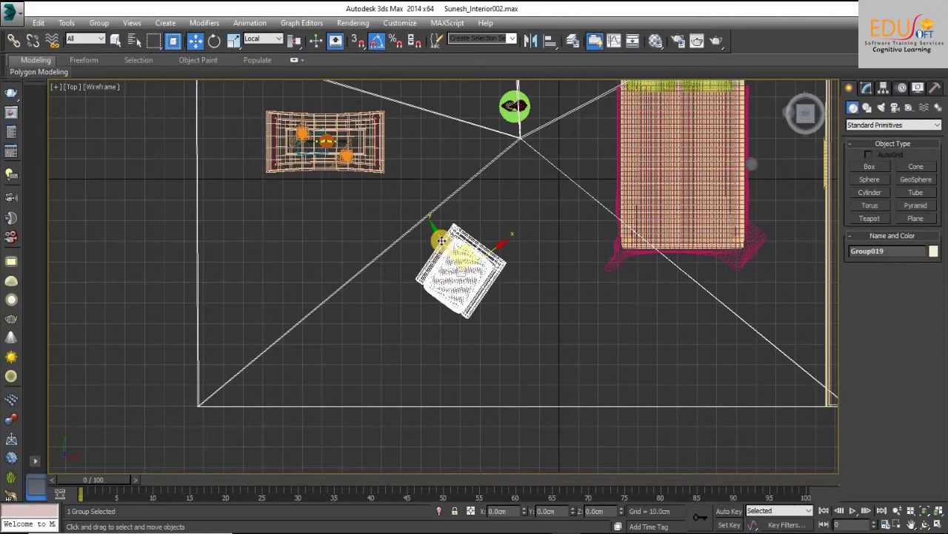
{"action": "left_click_drag", "start_coordinate": [438, 234], "coordinate": [414, 86]}
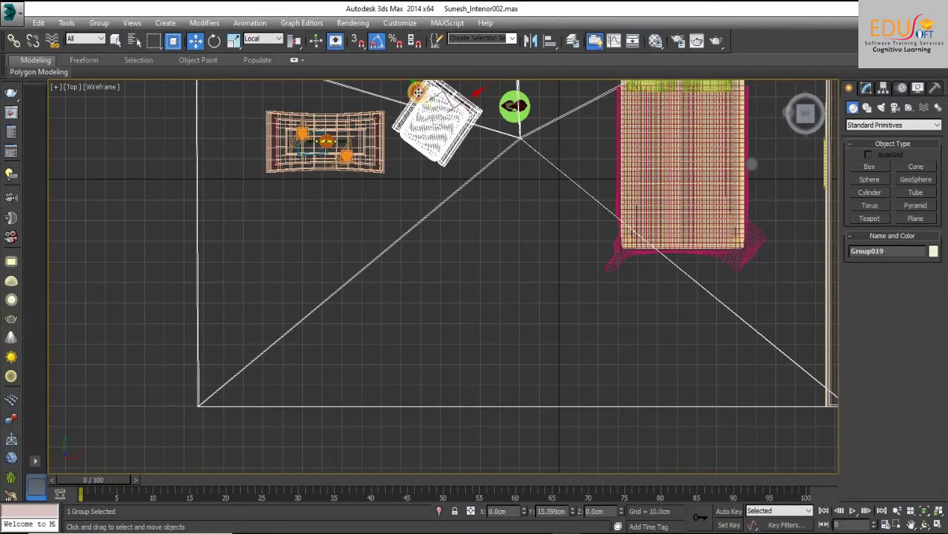
{"action": "middle_click_drag", "start_coordinate": [454, 126], "coordinate": [425, 250]}
{"action": "scroll", "coordinate": [392, 178], "scroll_direction": "up", "scroll_amount": 4}
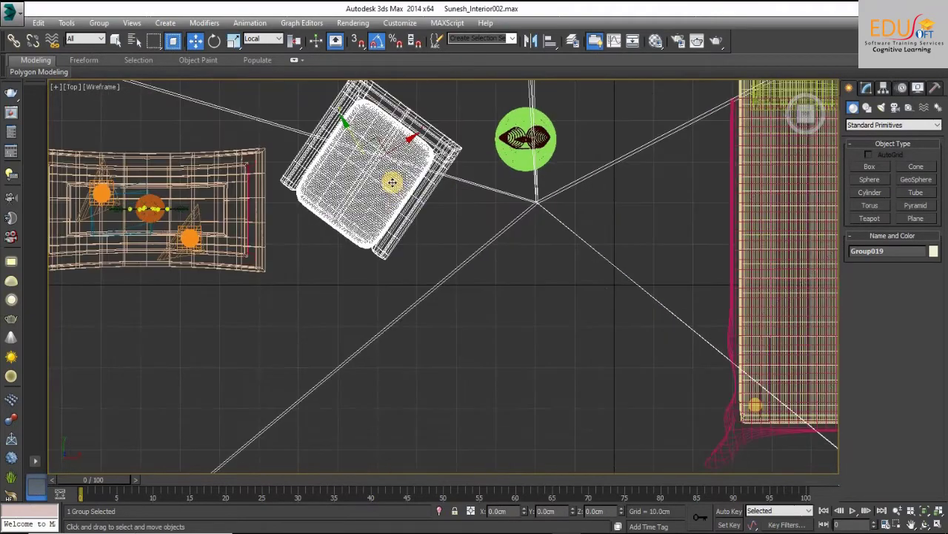
{"action": "middle_click_drag", "start_coordinate": [385, 216], "coordinate": [376, 181]}
{"action": "middle_click_drag", "start_coordinate": [442, 318], "coordinate": [479, 381]}
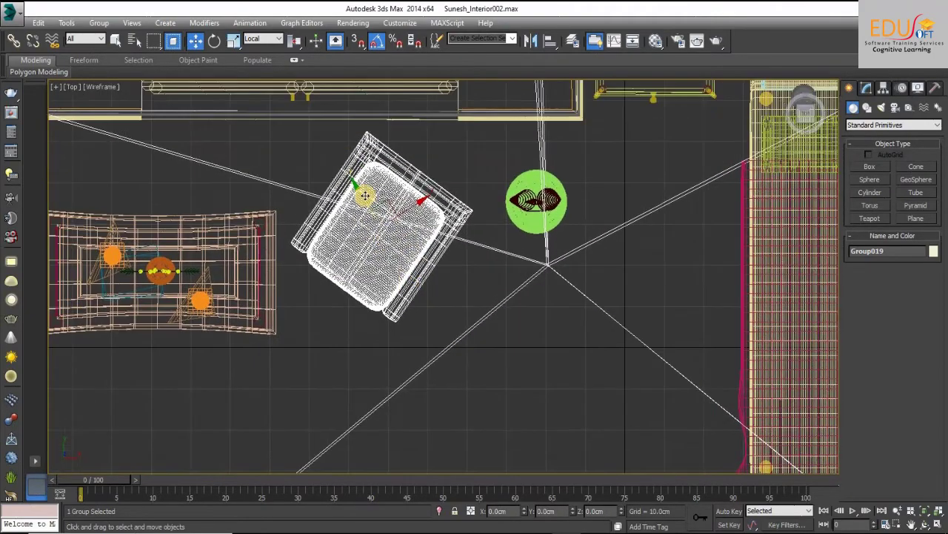
{"action": "left_click_drag", "start_coordinate": [363, 194], "coordinate": [377, 215]}
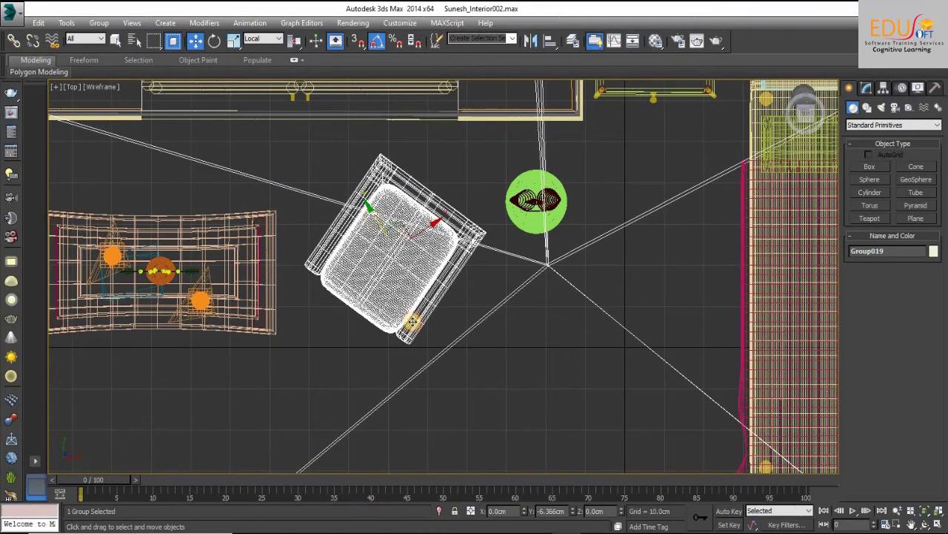
{"action": "left_click", "coordinate": [939, 520]}
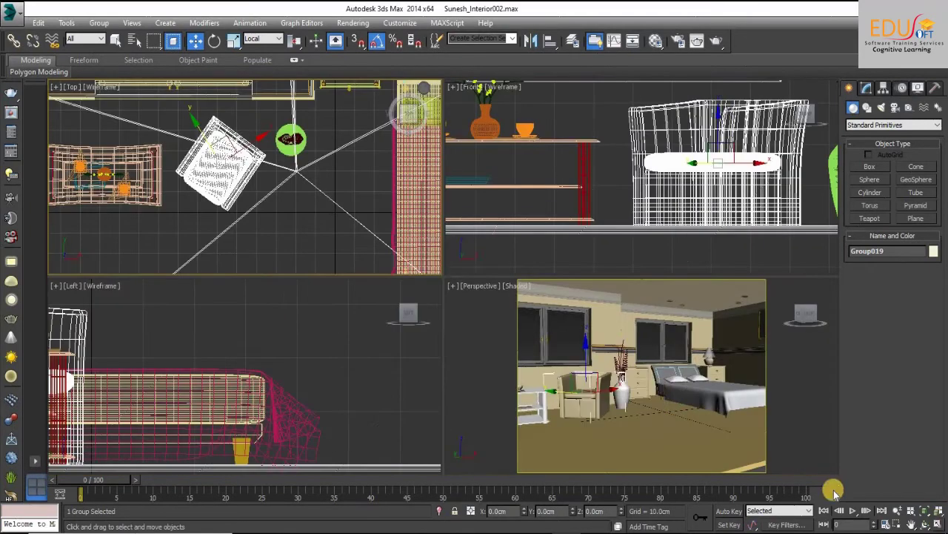
{"action": "middle_click", "coordinate": [651, 400]}
{"action": "middle_click_drag", "start_coordinate": [652, 421], "coordinate": [718, 414]}
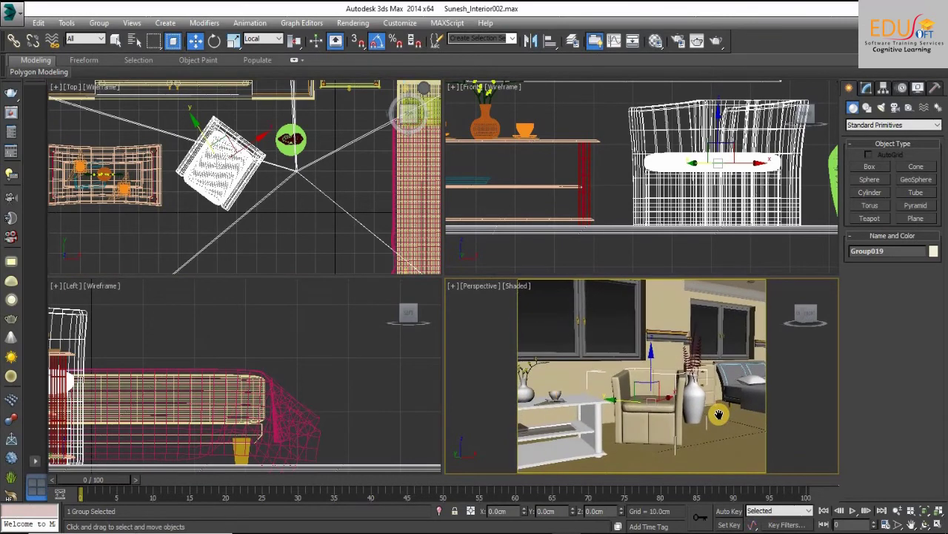